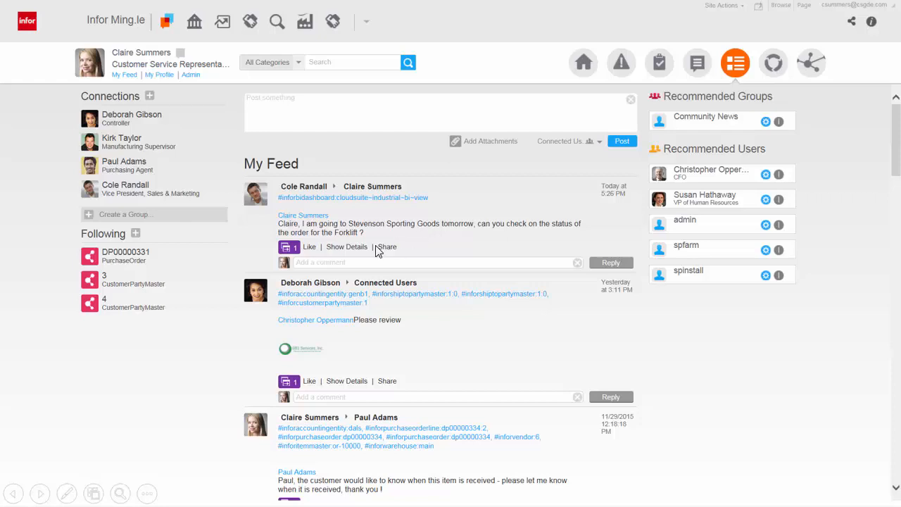
- Check the linked context of the first feed post, then open the Customer 360 view for Stevenson Sporting Goods
click(289, 248)
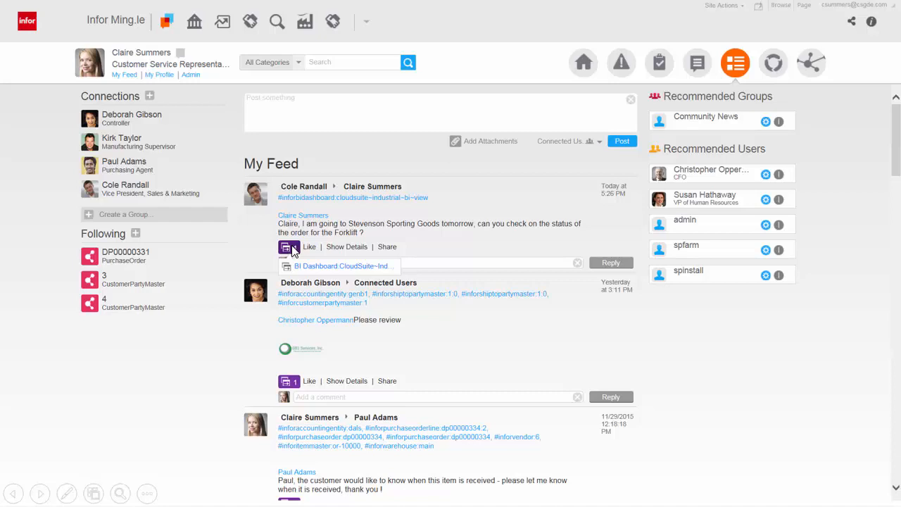
click(305, 25)
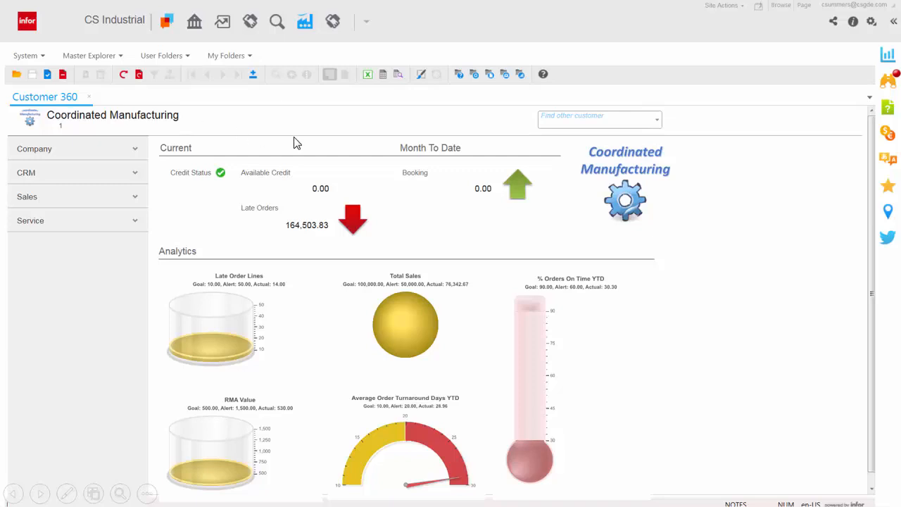
click(556, 121)
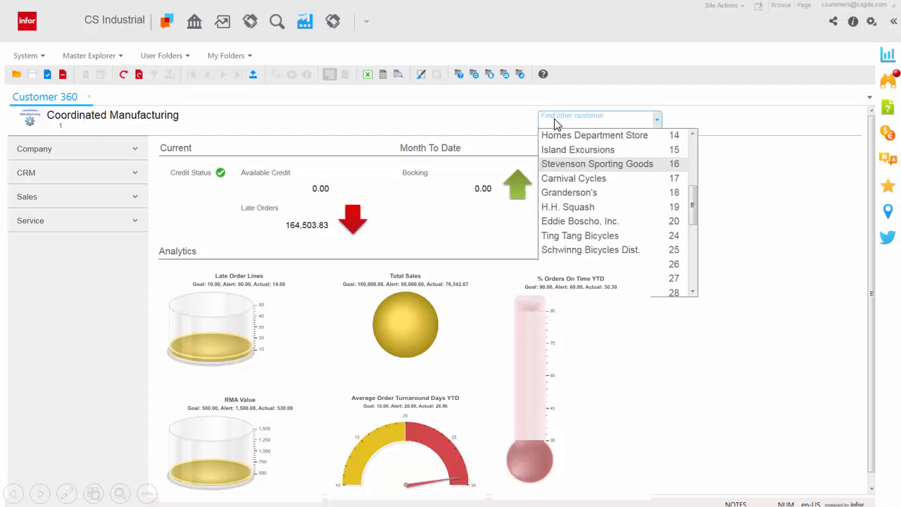
click(571, 164)
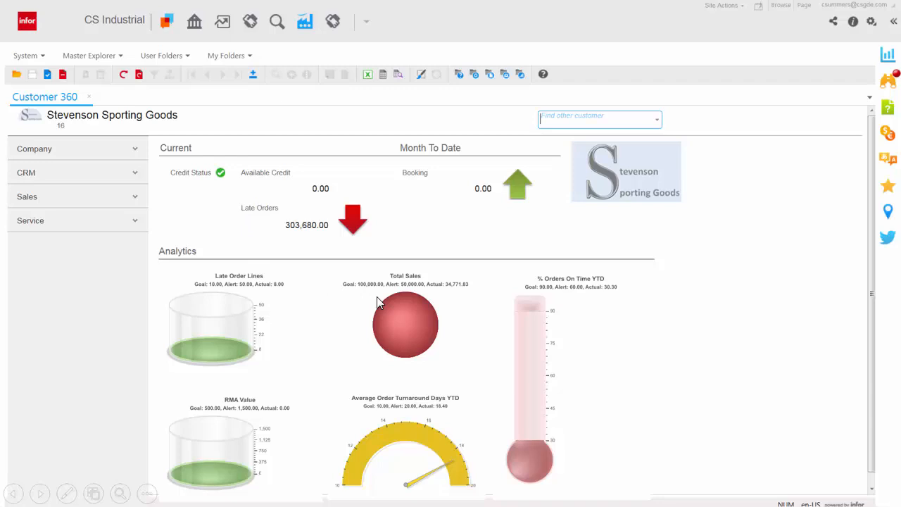
- Review the customer's A/R Posted Transaction Summary and return to the Customer 360 overview
click(60, 150)
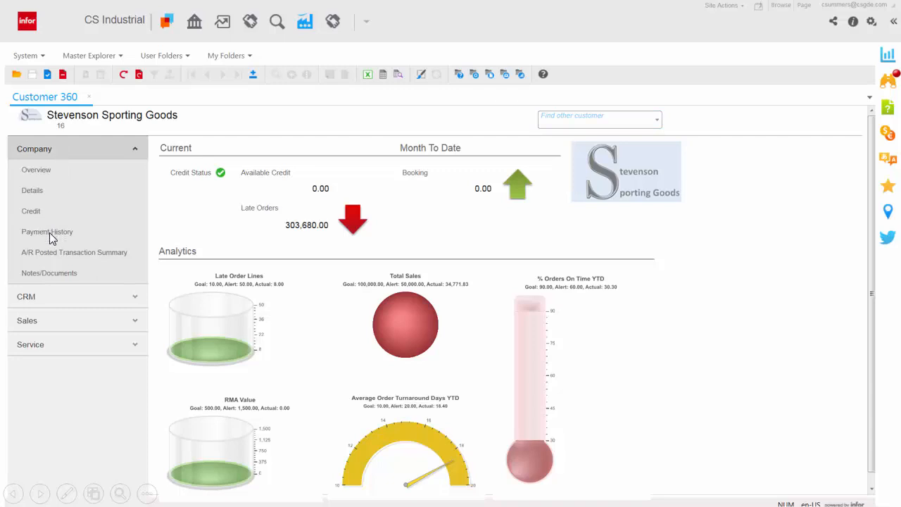
click(52, 251)
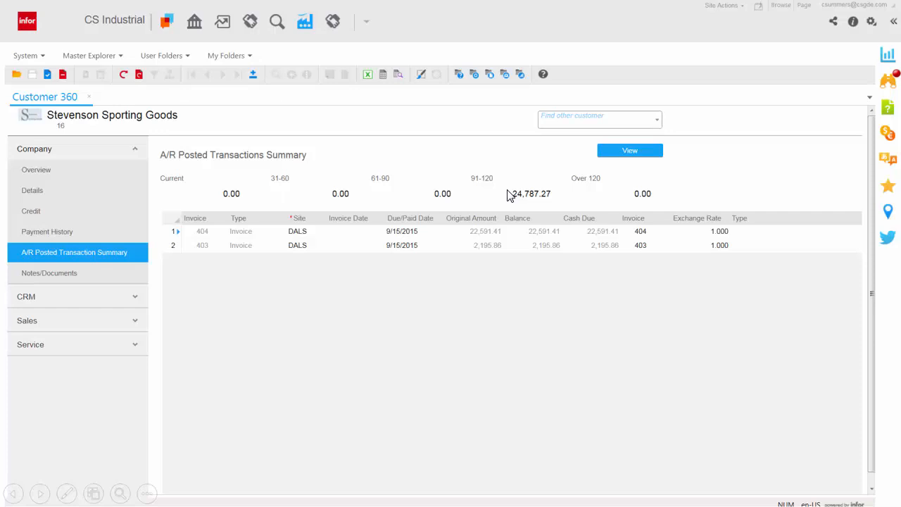
click(105, 150)
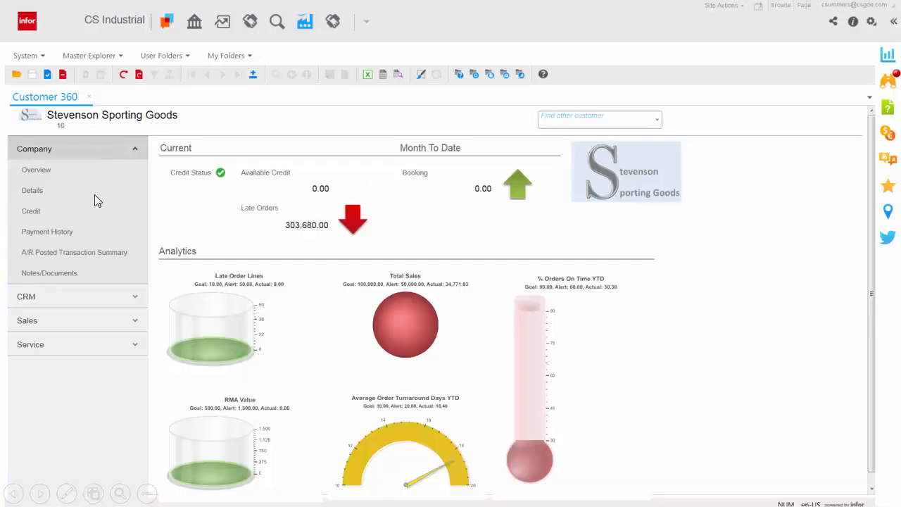
- Open the customer's estimate order from the Sales information and read the note attached to it
click(52, 299)
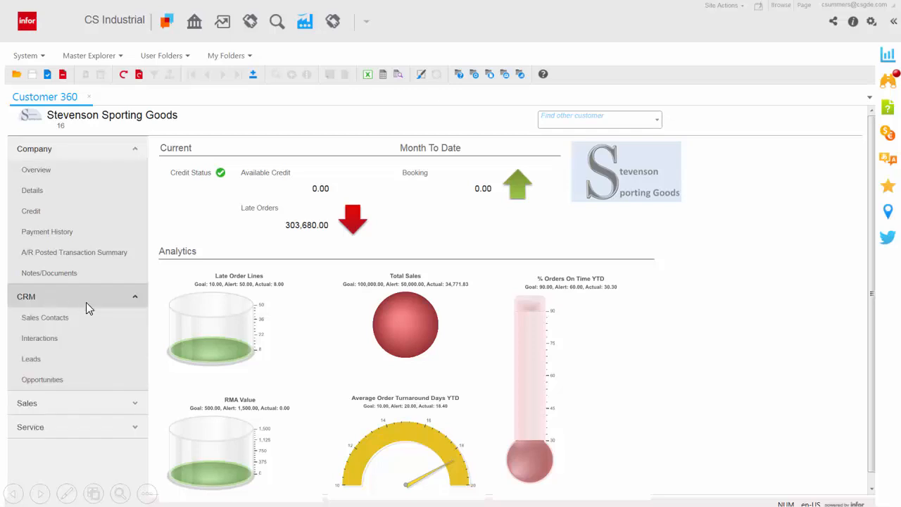
click(39, 407)
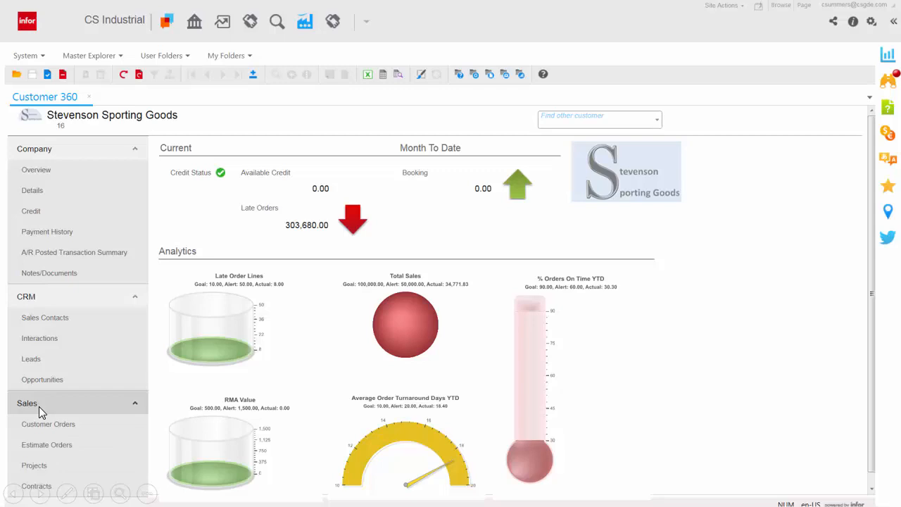
click(73, 445)
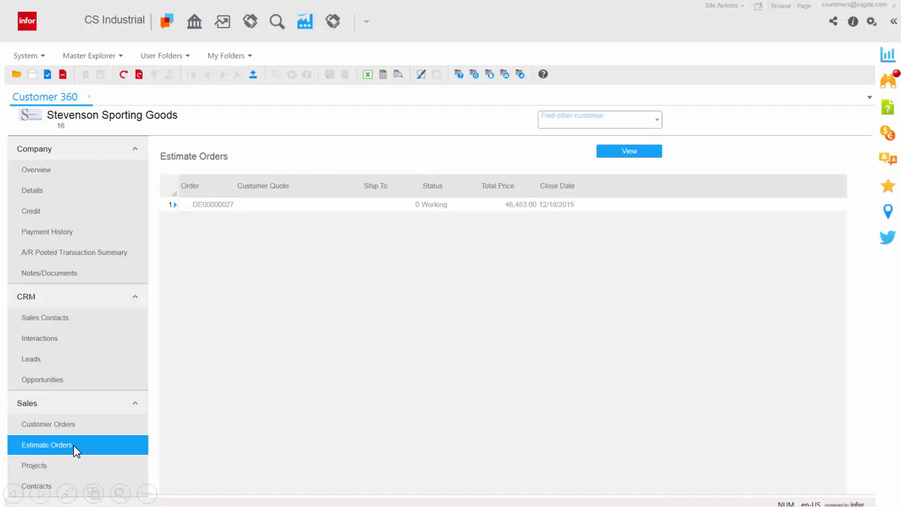
click(642, 154)
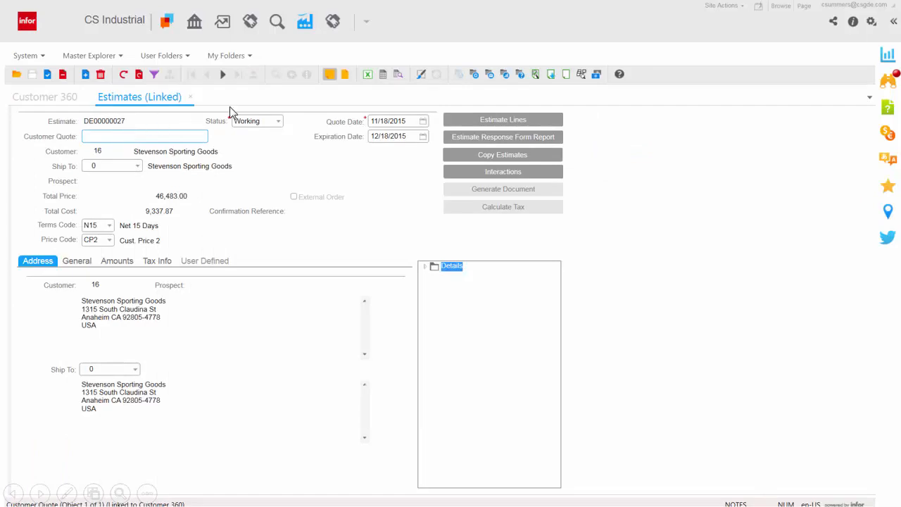
click(333, 79)
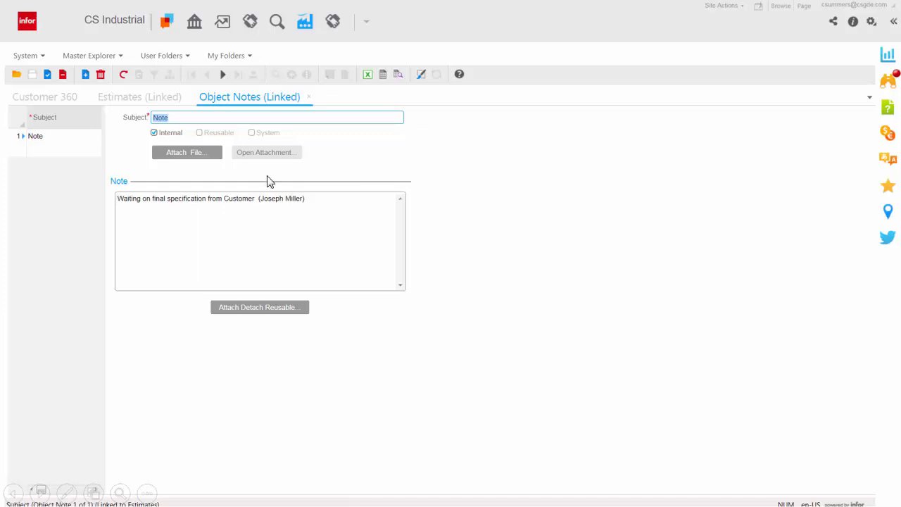
click(309, 97)
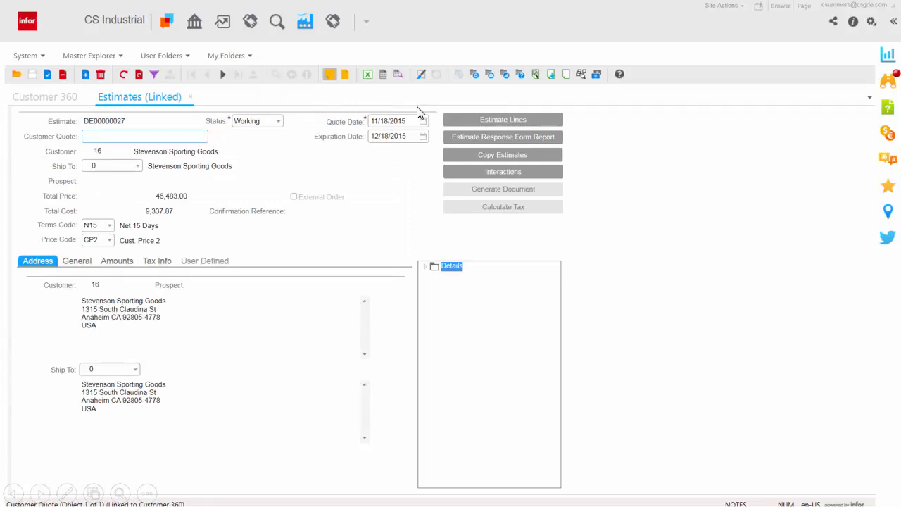
- Configure the estimate's Forklift line with 5000 lbs capacity, Diesel fuel, Ultra Hi Performance - 720 battery, 48 fork length and Z Pattern tires
click(449, 124)
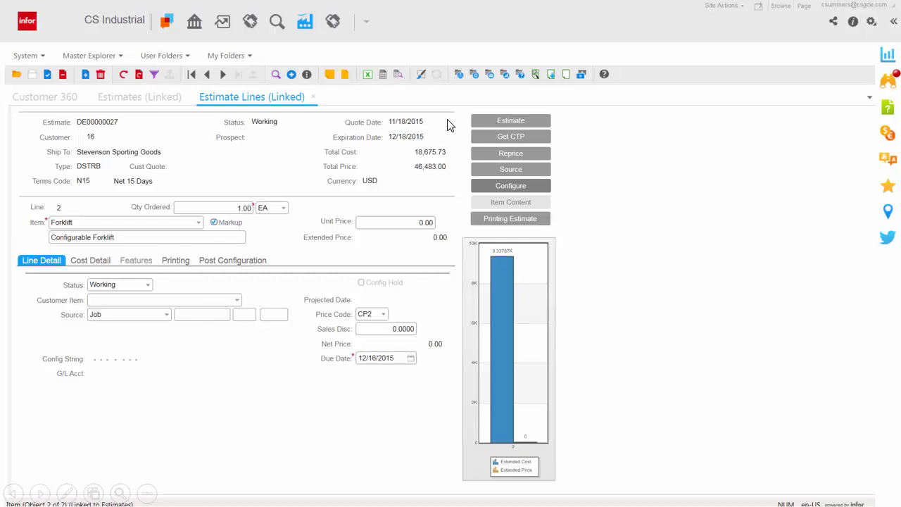
click(532, 190)
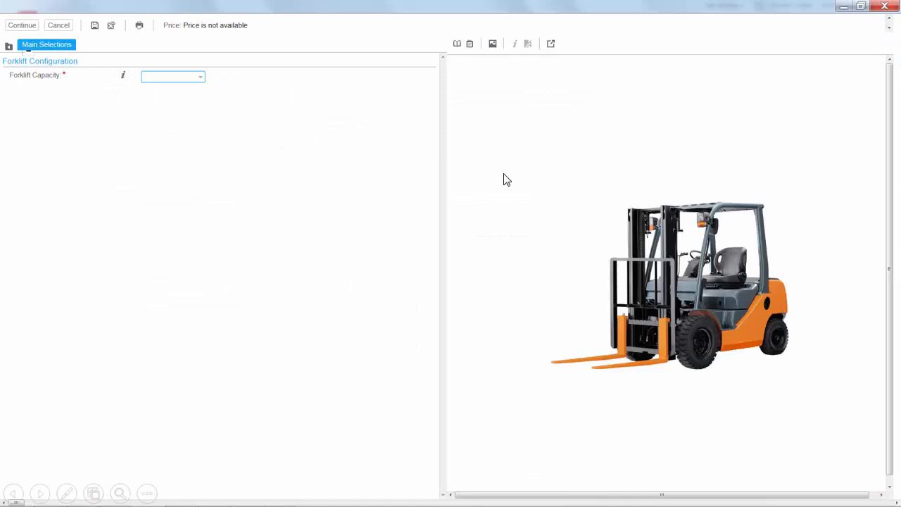
click(201, 79)
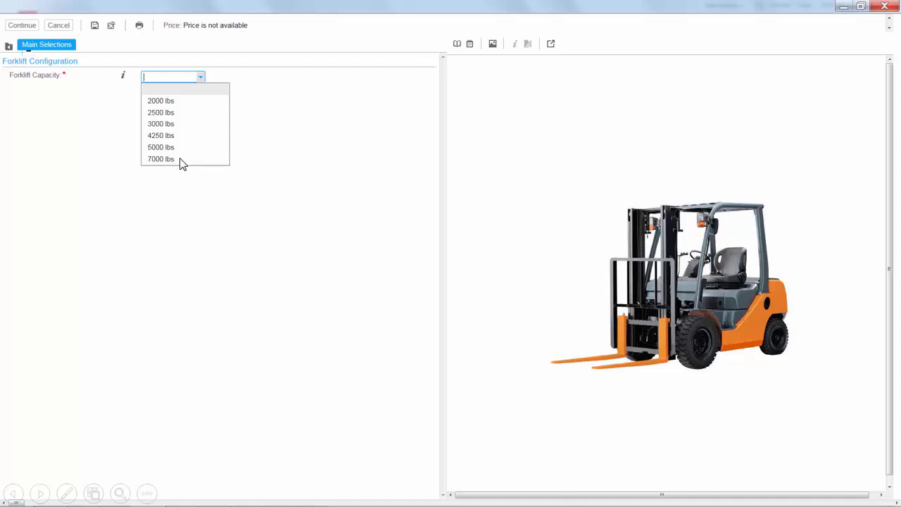
click(164, 148)
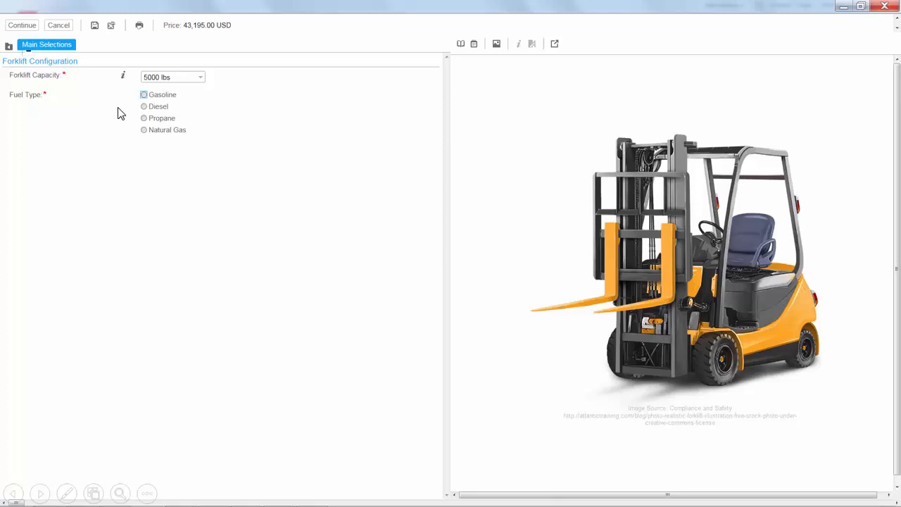
click(145, 107)
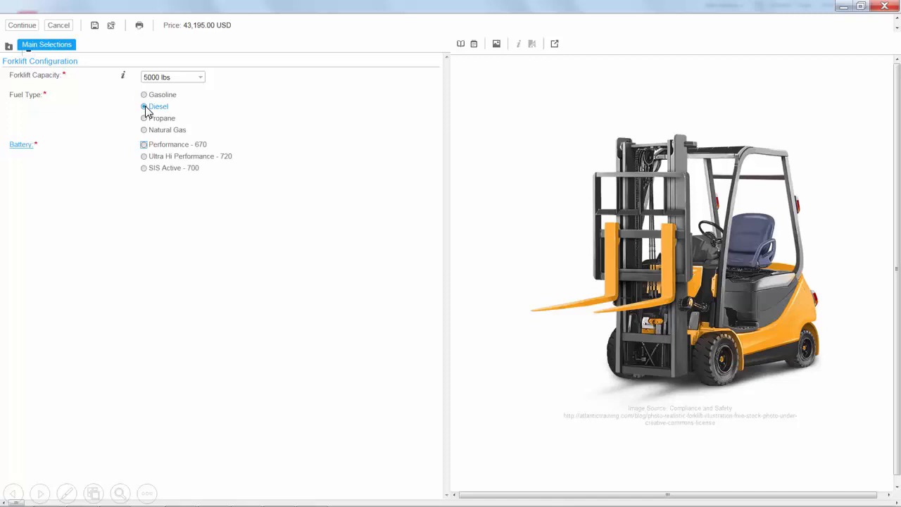
click(145, 157)
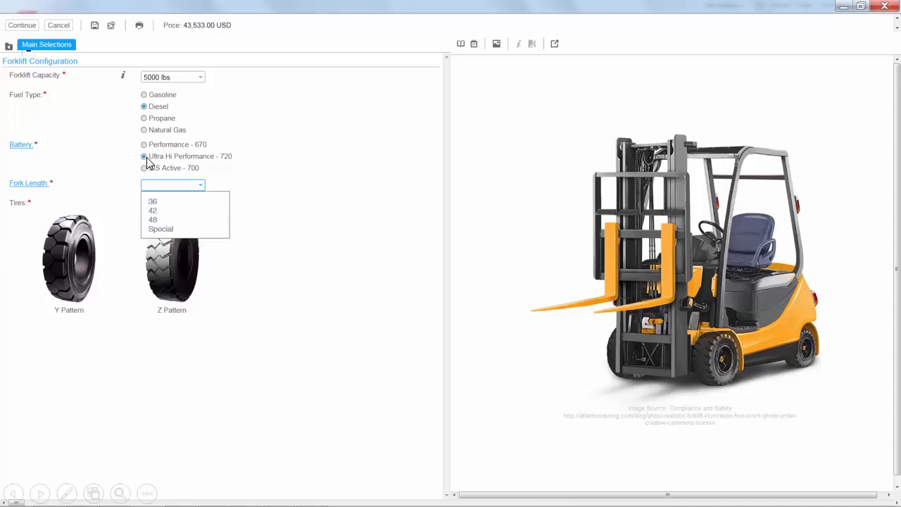
click(166, 220)
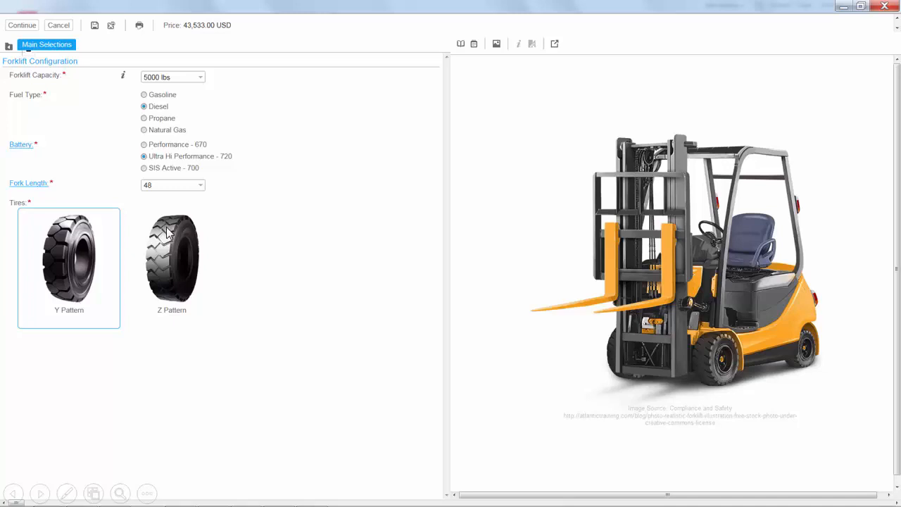
click(169, 257)
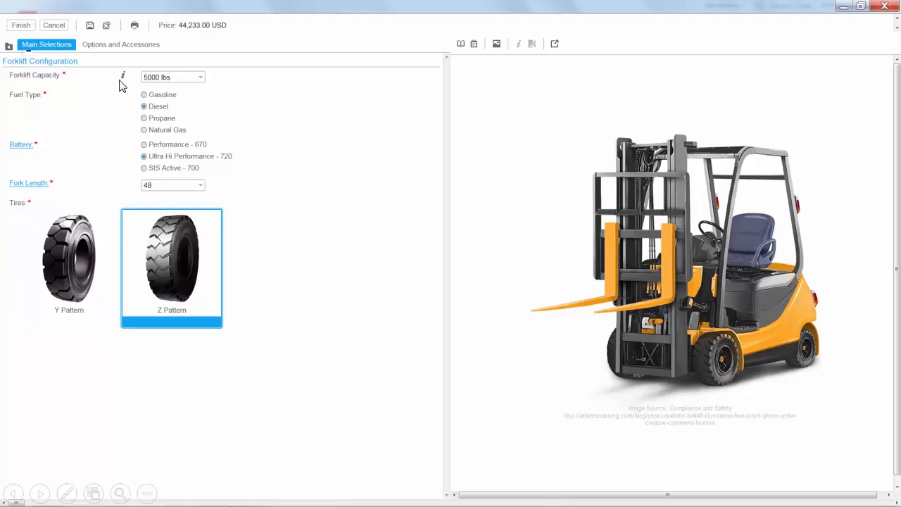
- Add LED front lights and LED rear lights to the forklift's safety features and review the price breakdown
click(102, 48)
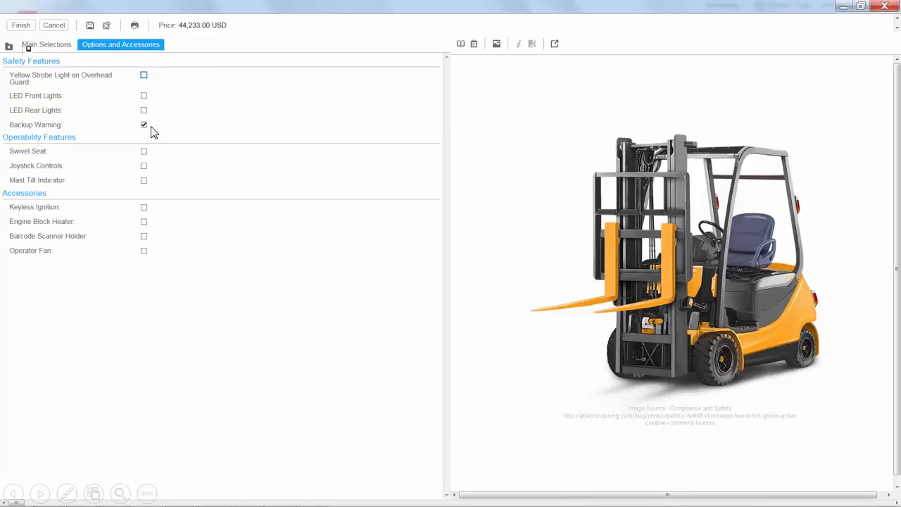
click(144, 96)
click(144, 112)
click(473, 45)
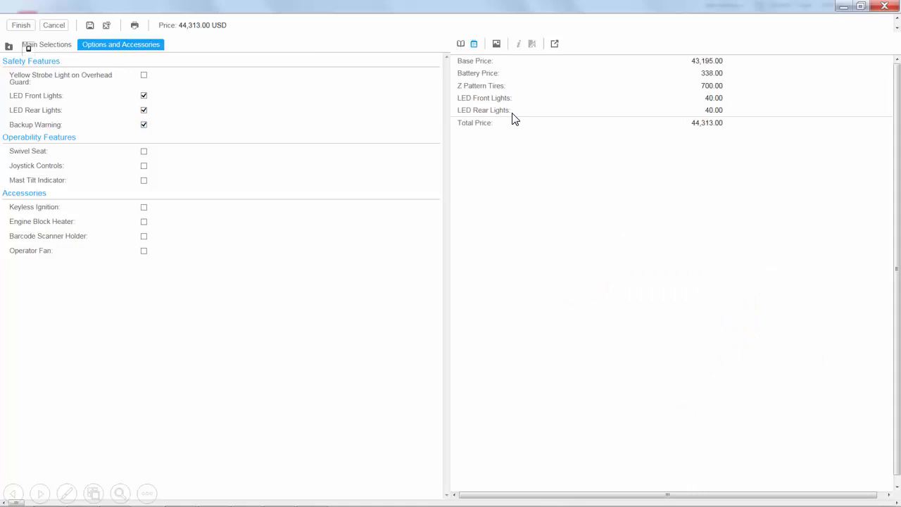
click(497, 44)
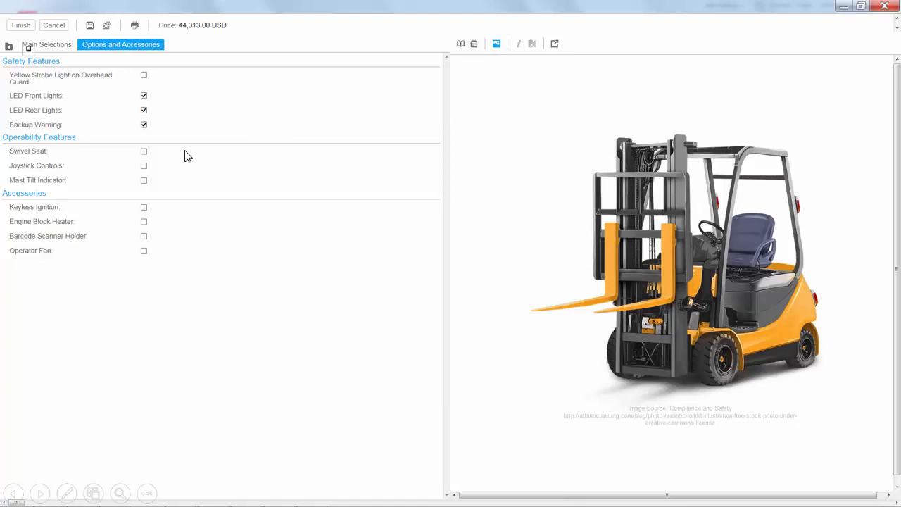
- Add the swivel seat, keyless ignition and barcode scanner holder options, and finish the forklift configuration
click(143, 152)
click(144, 209)
click(144, 236)
click(22, 28)
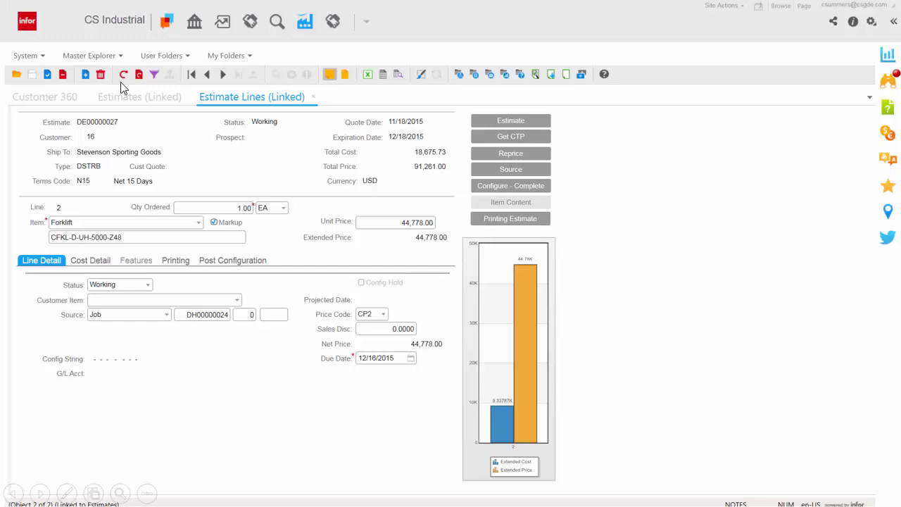
- Preview the Estimate Response Form Report for the estimate, then close the preview and return to the estimate
click(142, 98)
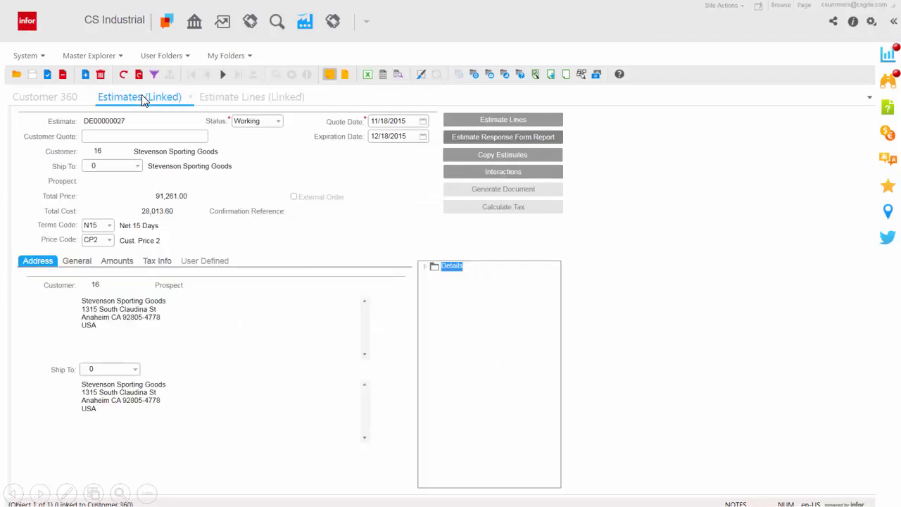
click(482, 137)
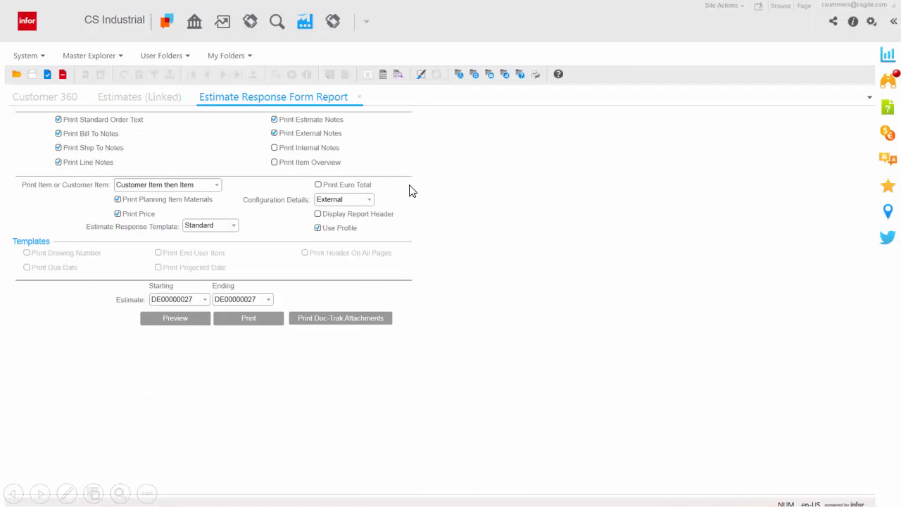
click(185, 323)
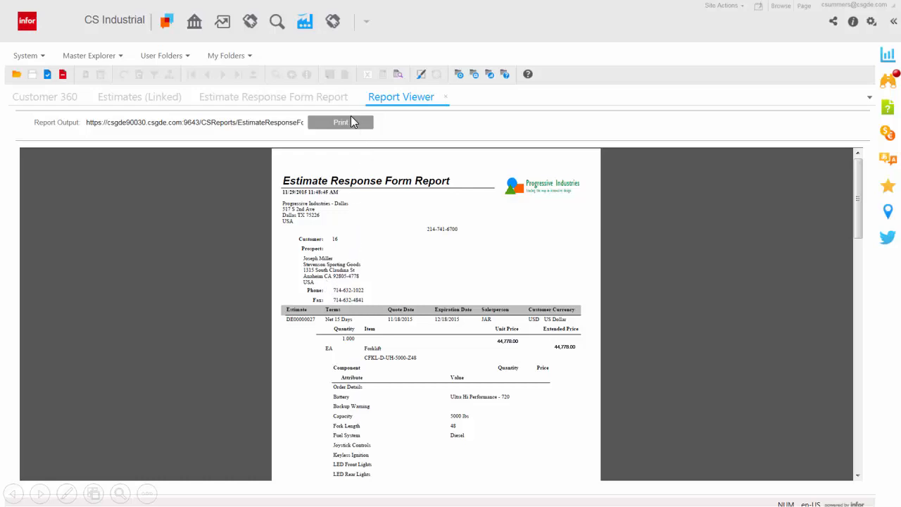
click(446, 97)
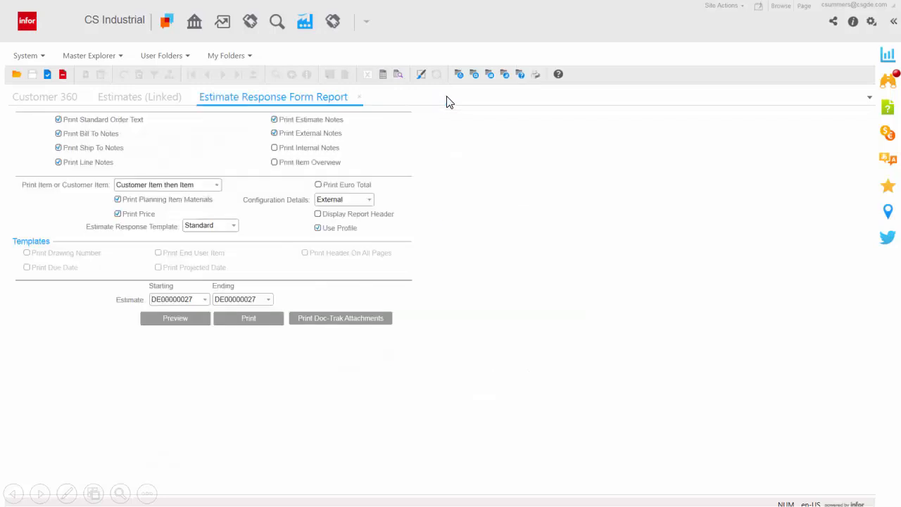
click(136, 99)
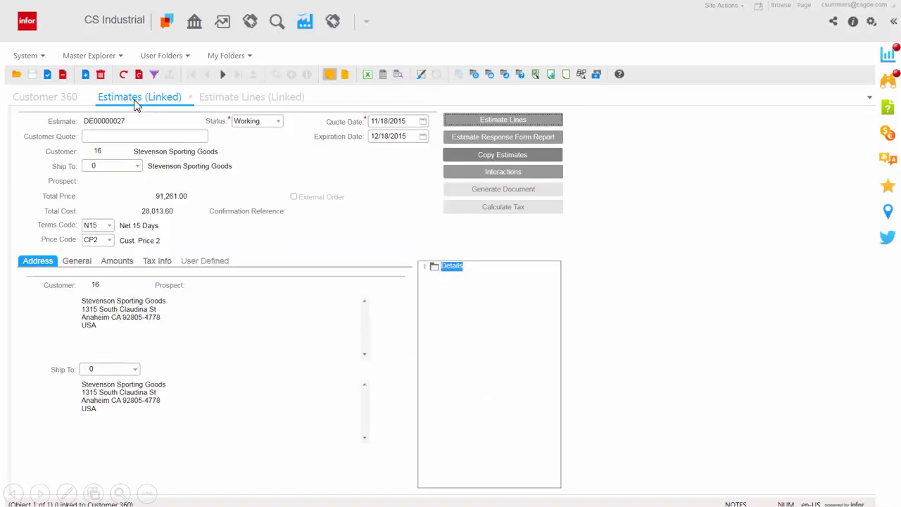